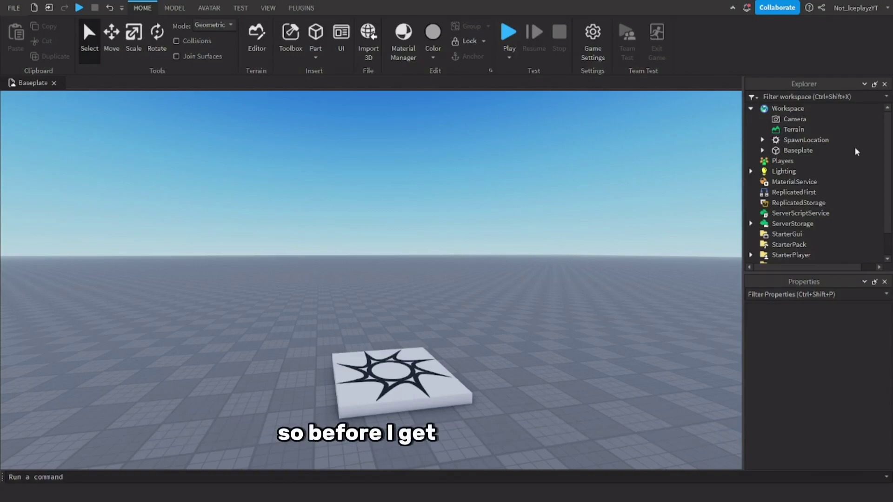
left_click(302, 7)
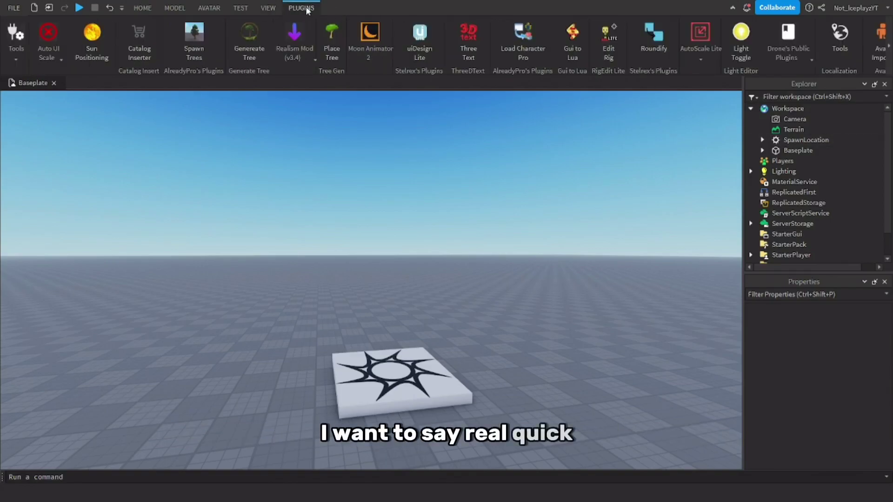
left_click(889, 59)
left_click(889, 58)
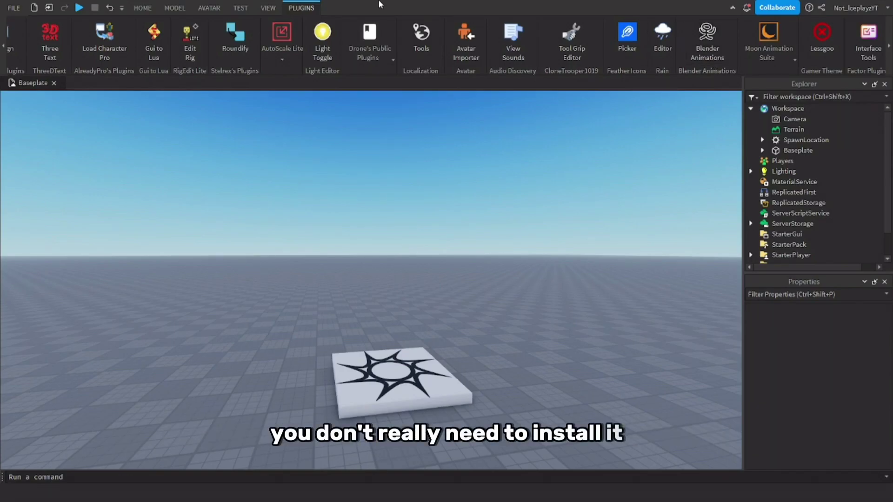
Search the Toolbox's marketplace models for "viewmodel"
left_click(143, 8)
left_click(287, 49)
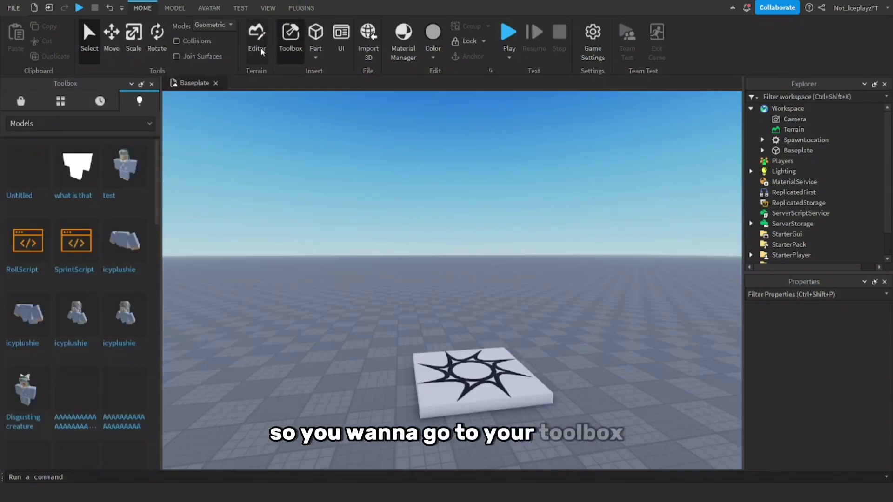
left_click(25, 99)
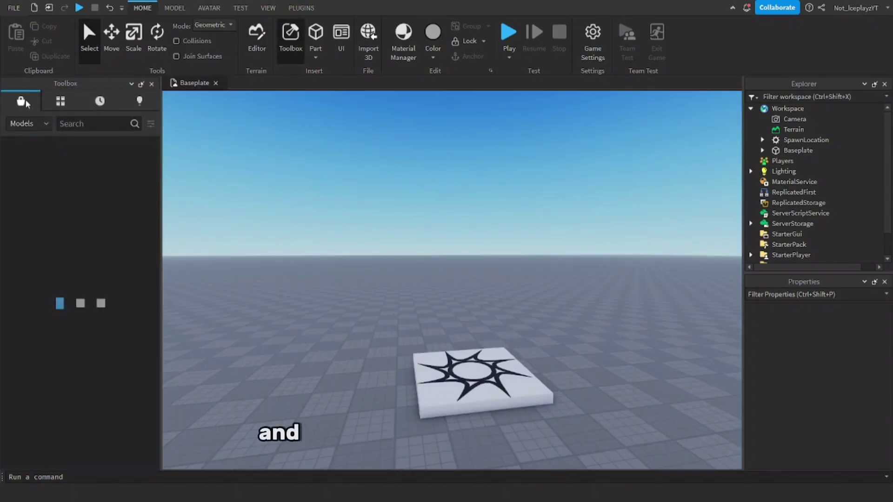
left_click(104, 124)
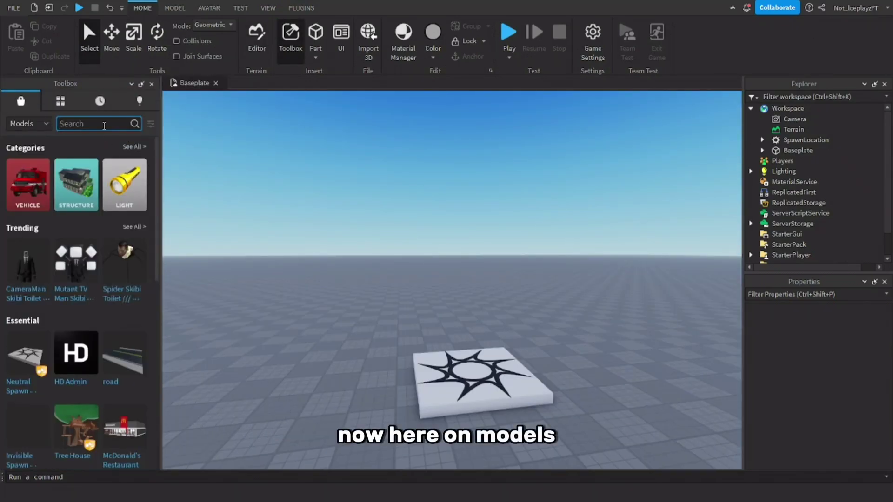
type("viewmodel")
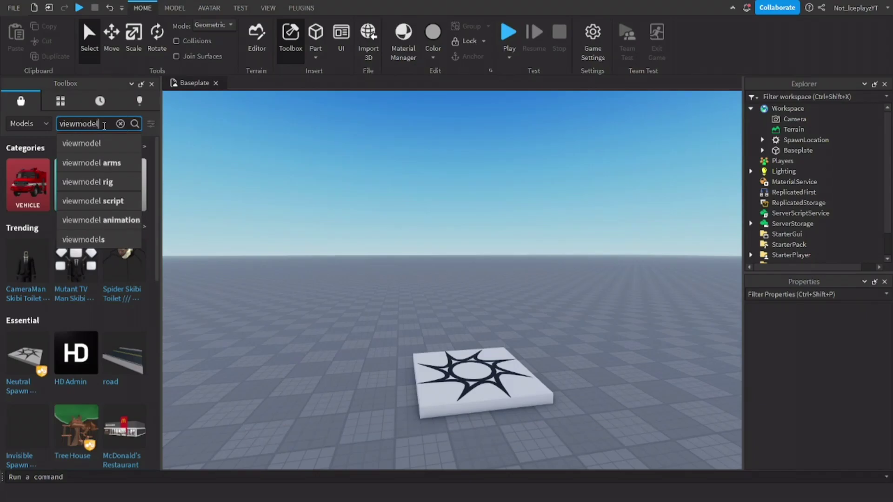
key("Return")
Delete the spawn location and insert the first "Viewmodel" search result onto the baseplate
left_click(493, 381)
key("Delete")
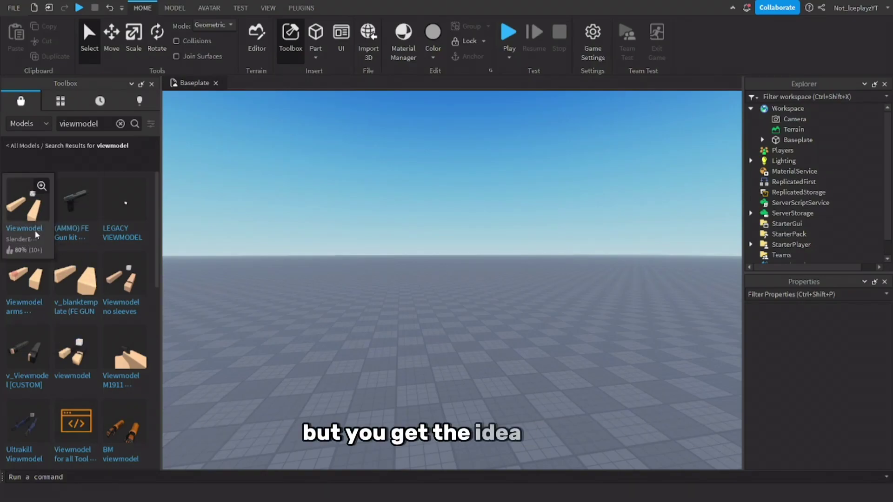
left_click_drag(16, 214, 439, 398)
Set the Viewmodel's origin position to 0, 3, 0
left_click(843, 430)
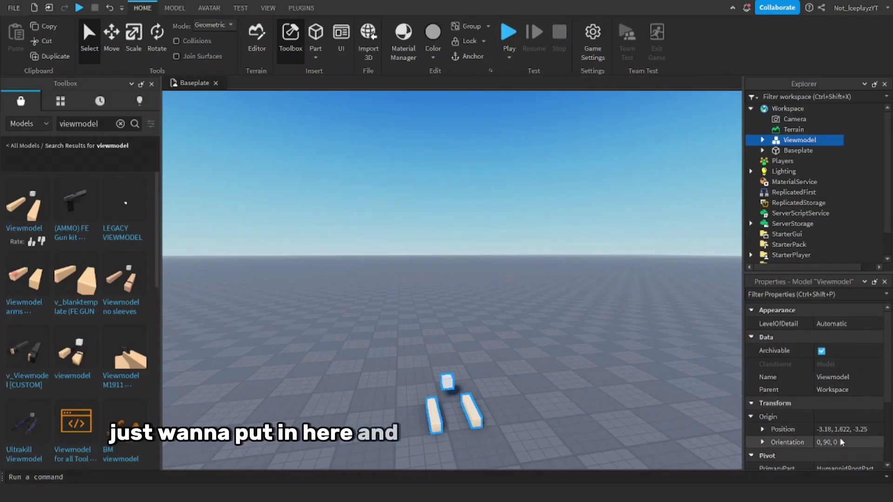
key("Caps_Lock")
type("0")
key("Caps_Lock")
type(",")
key("Caps_Lock")
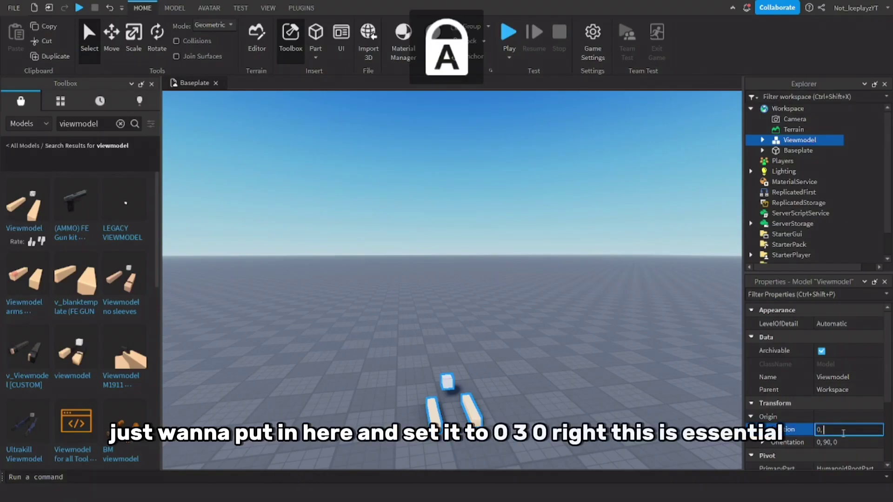
key("Return")
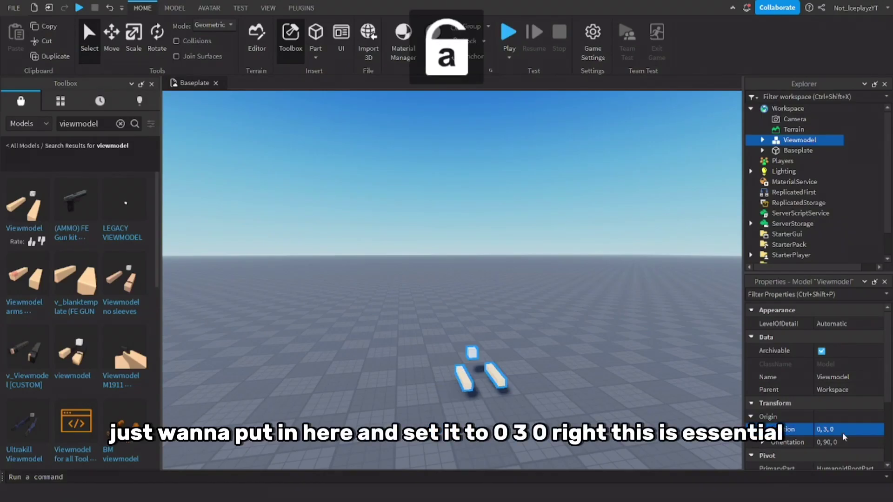
Examine the Viewmodel's two arms and head block up close from the front and the side
key("w")
right_click_drag(584, 364, 418, 242)
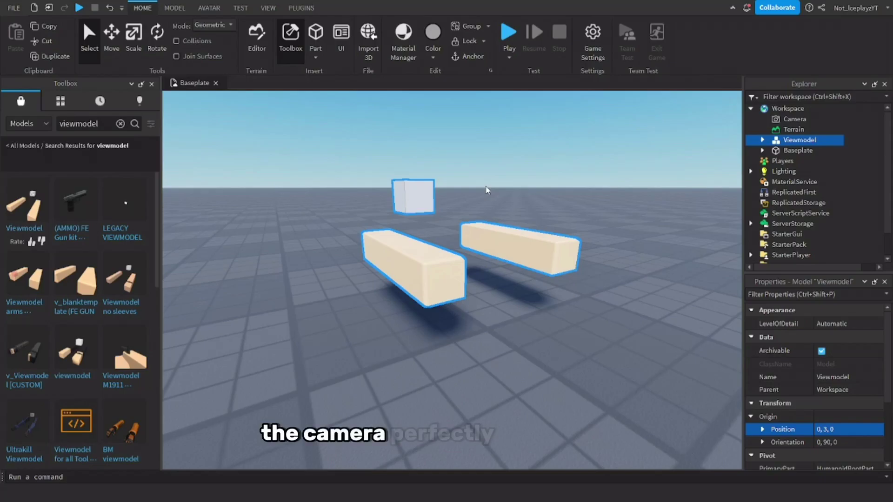
left_click_drag(287, 116, 567, 311)
left_click(566, 312)
left_click_drag(624, 294, 313, 141)
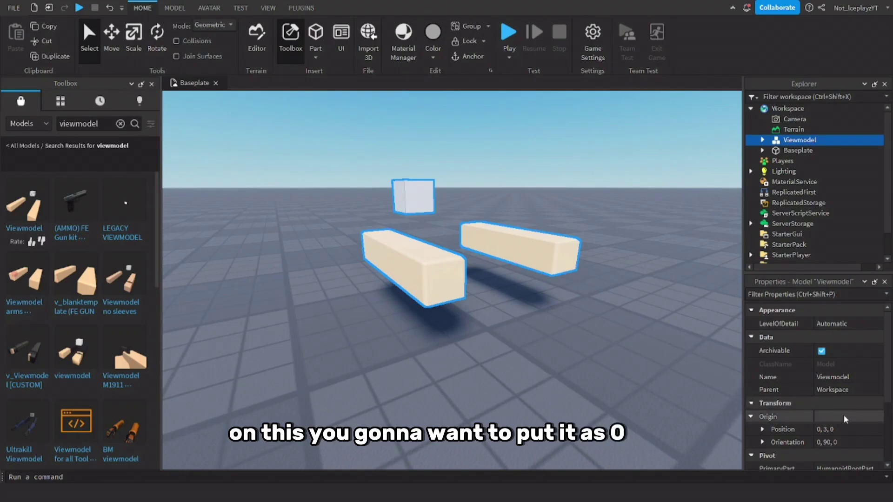
left_click(231, 152)
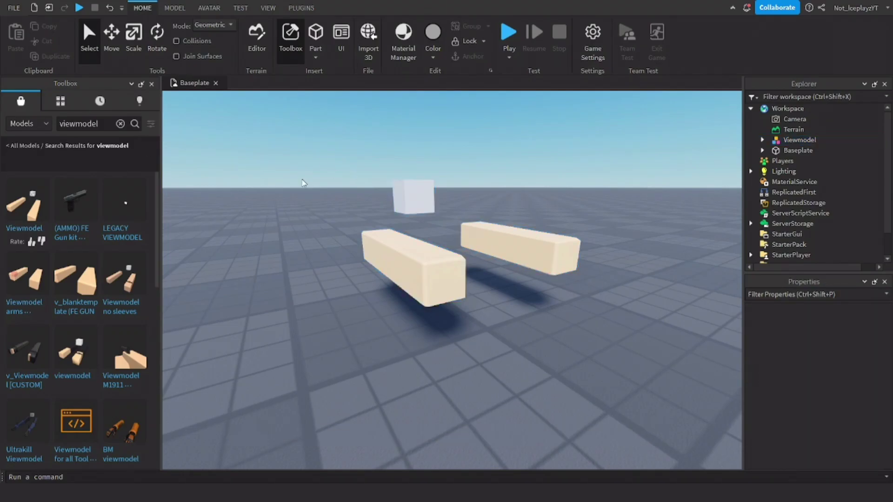
key("a")
right_click_drag(324, 155, 324, 155)
left_click_drag(289, 188, 636, 437)
left_click(408, 304)
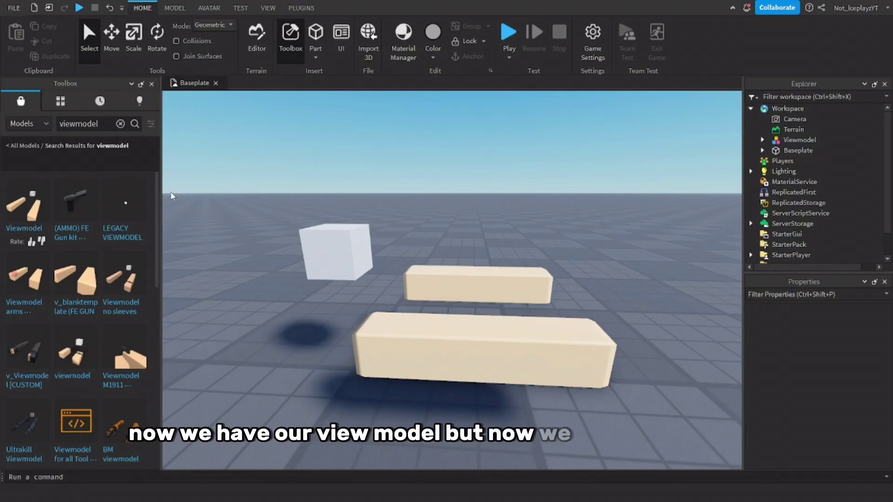
Replace the Toolbox model search with "gun pack"
left_click(120, 124)
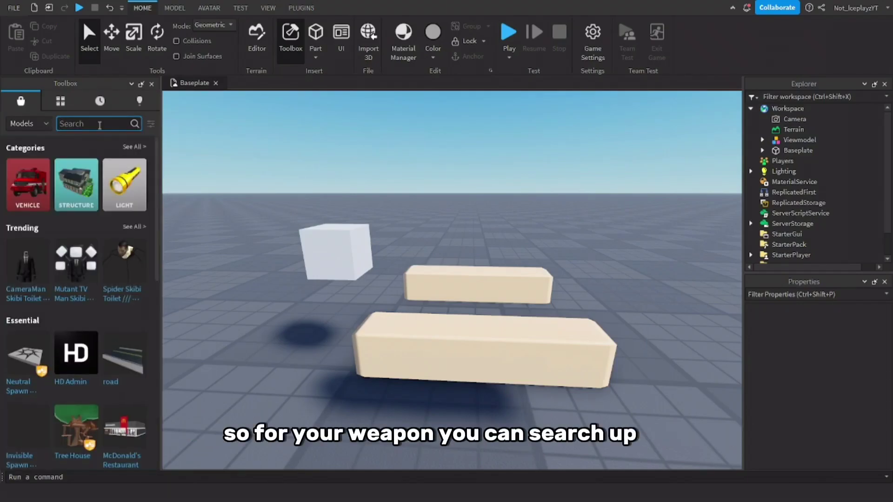
type("ri")
key("BackSpace")
key("BackSpace")
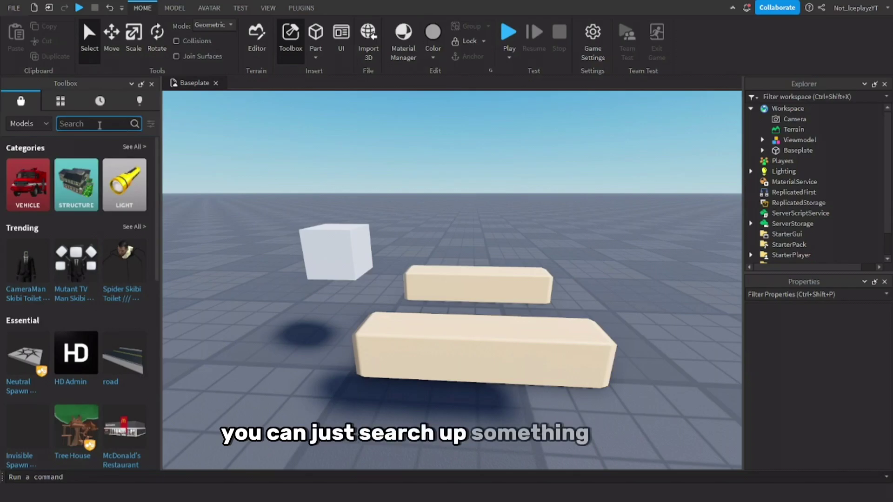
type("gun pack")
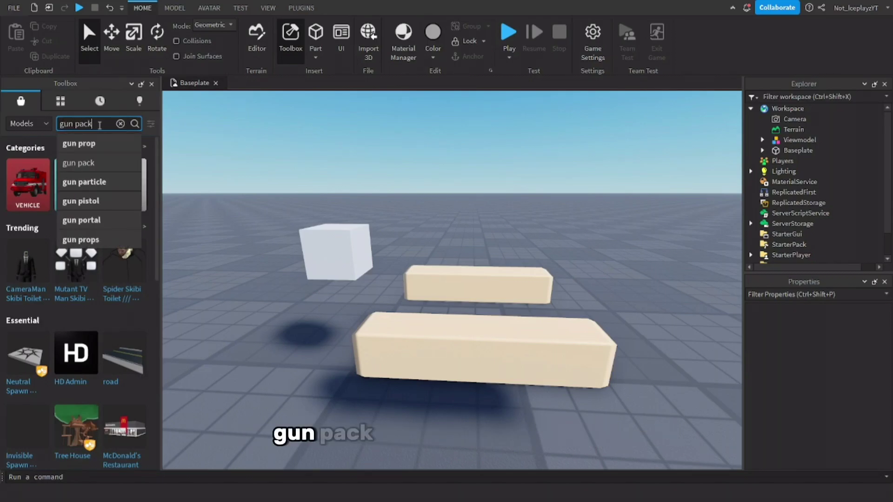
key("Return")
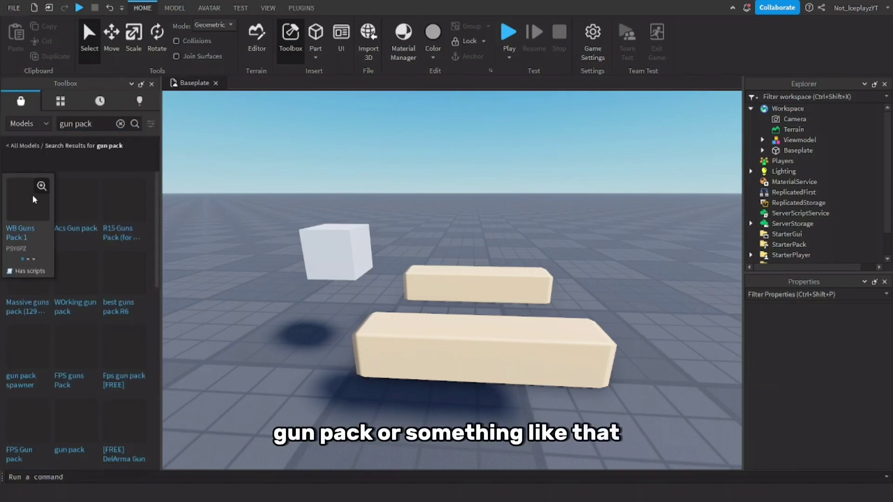
Insert the "Massive guns pack" model onto an open area of the baseplate near the Viewmodel
right_click_drag(187, 281, 184, 284)
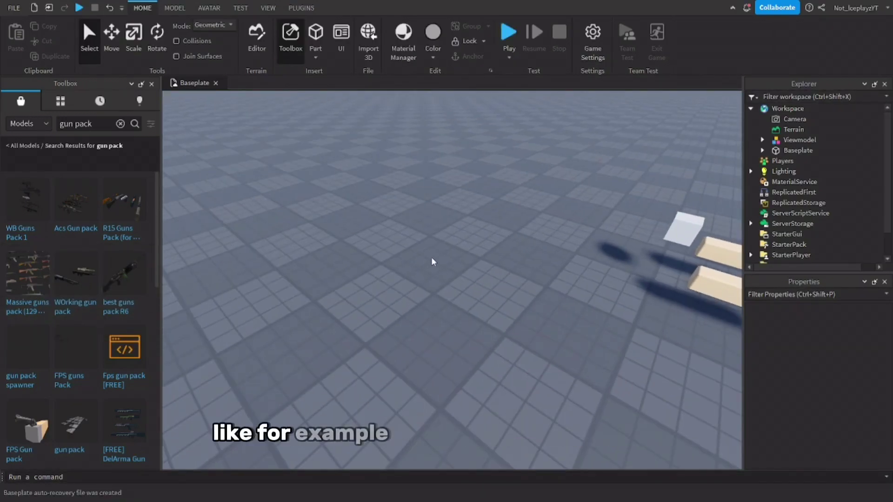
right_click_drag(443, 265, 442, 264)
scroll(443, 264, "down", 5)
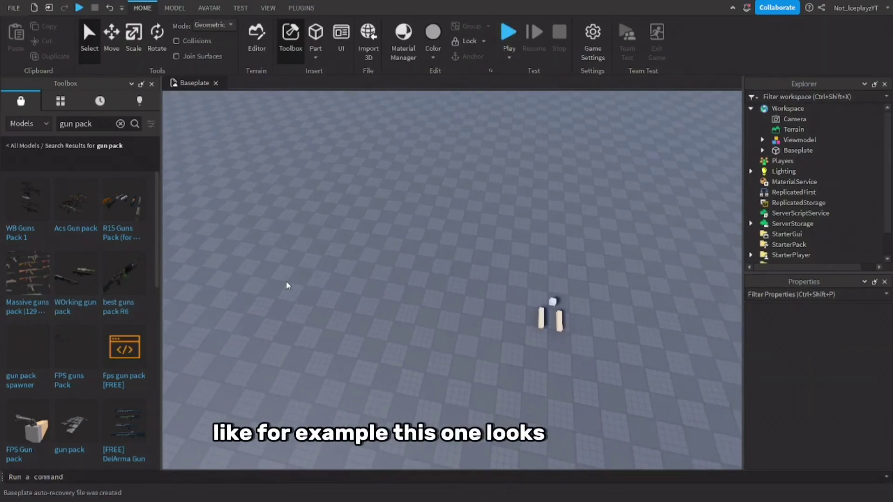
left_click(46, 289)
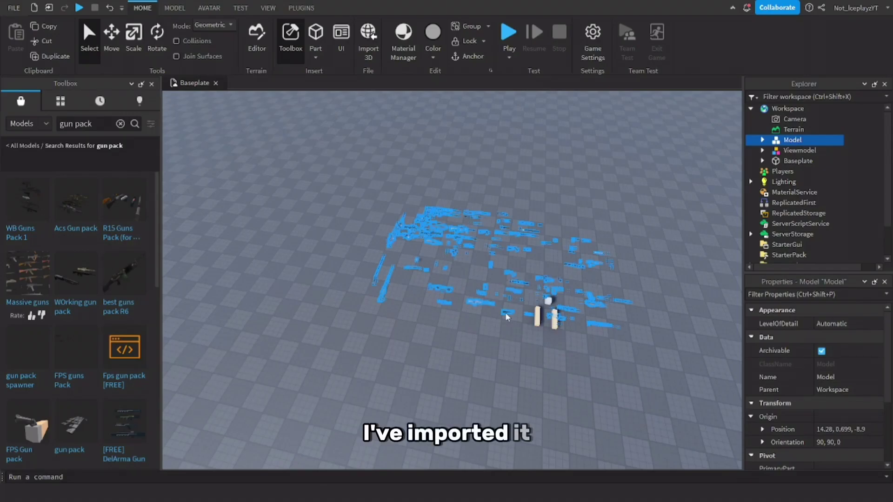
left_click(513, 335)
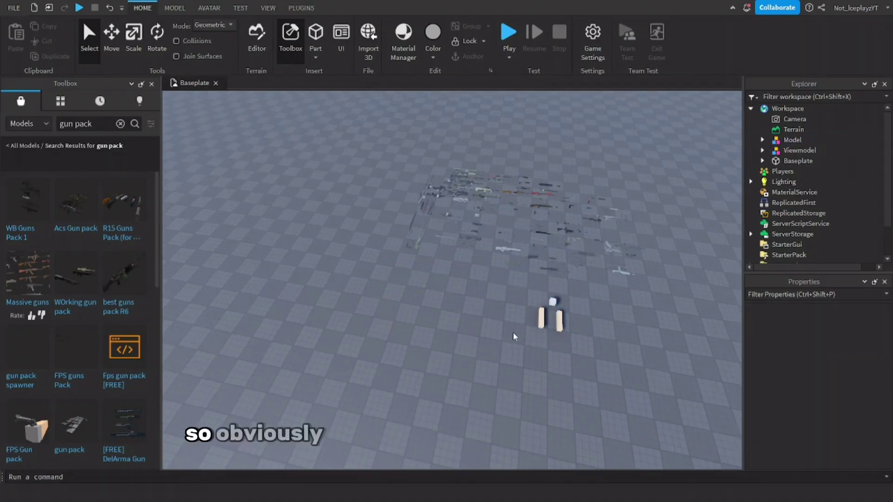
Look over the weapons laid out in the inserted gun pack to find a suitable submachine gun
scroll(543, 256, "up", 10)
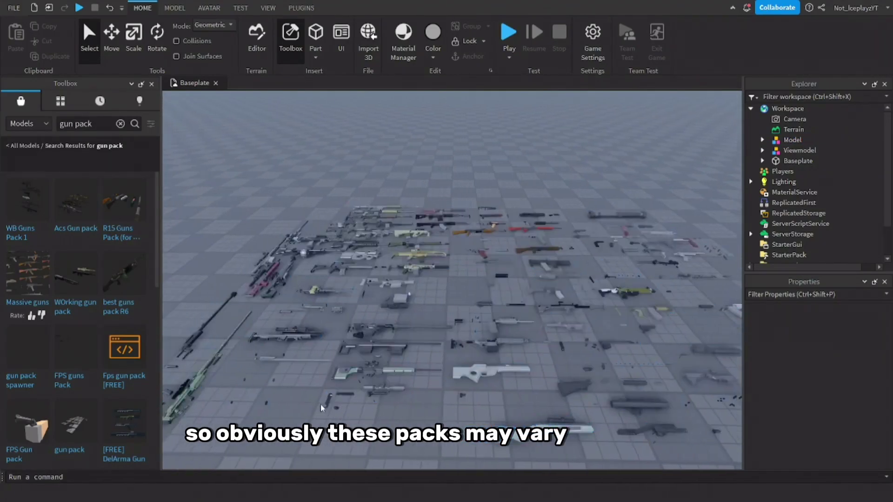
scroll(321, 408, "up", 10)
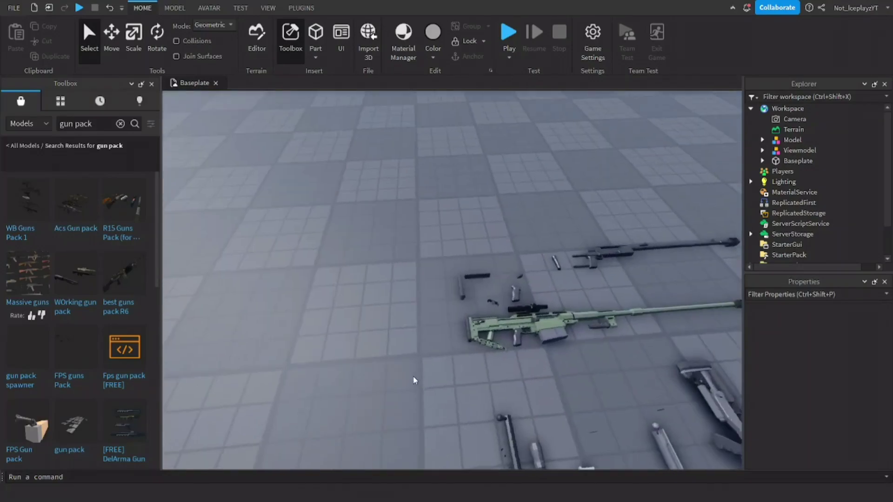
right_click_drag(415, 381, 414, 375)
scroll(415, 375, "up", 6)
right_click_drag(529, 166, 529, 166)
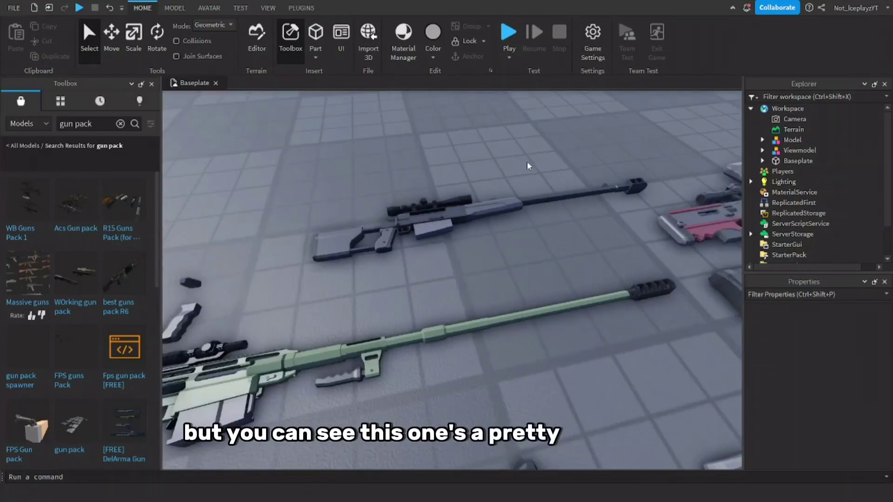
scroll(527, 161, "down", 10)
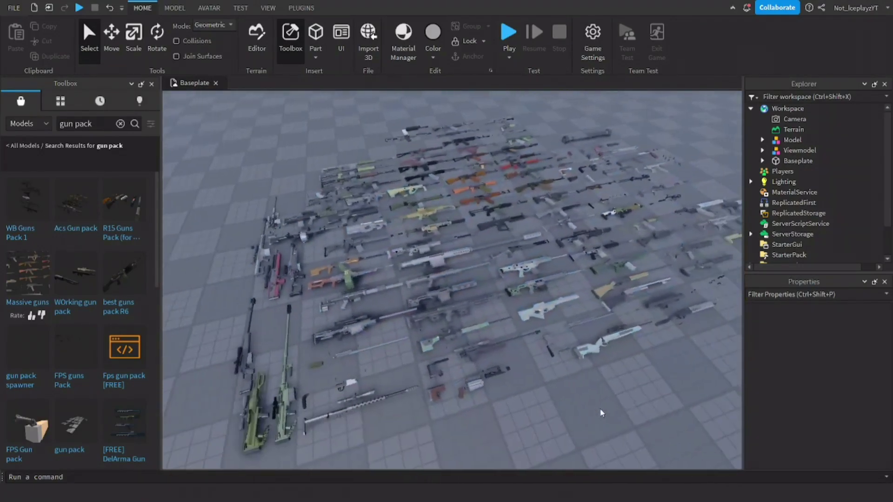
scroll(599, 408, "up", 10)
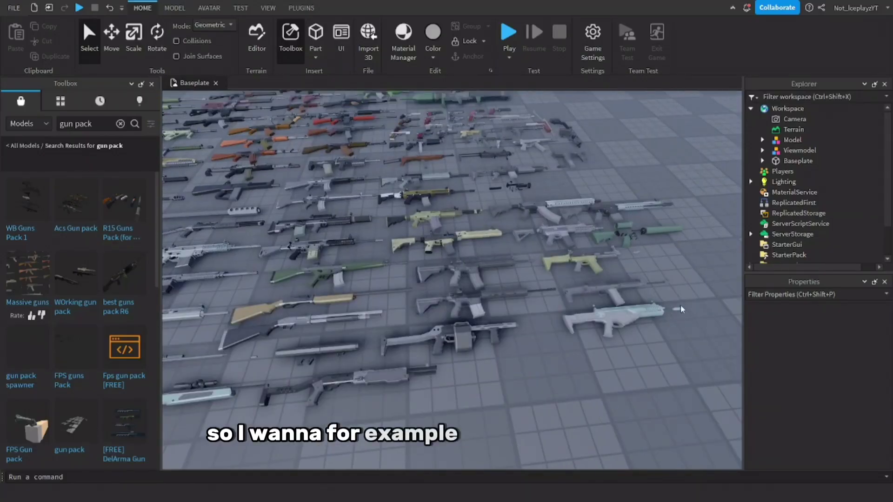
scroll(651, 180, "up", 8)
right_click_drag(657, 212, 657, 211)
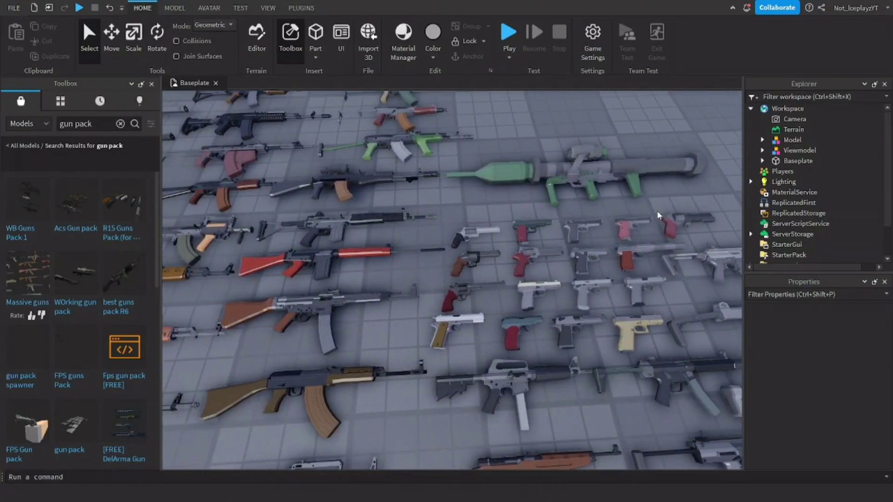
key("w")
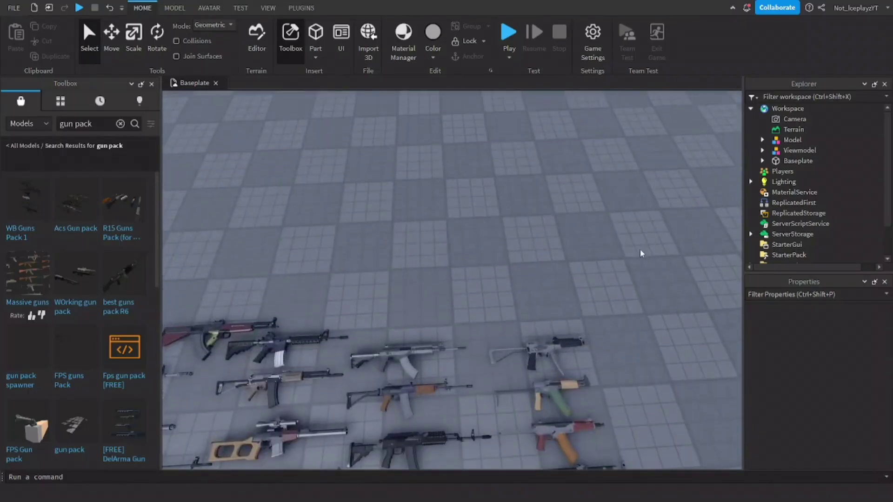
right_click_drag(641, 253, 640, 255)
key("a")
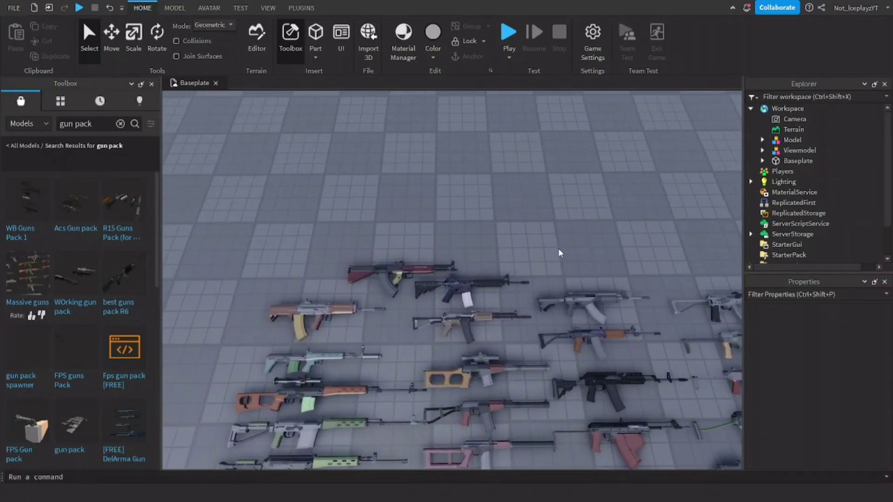
key("s")
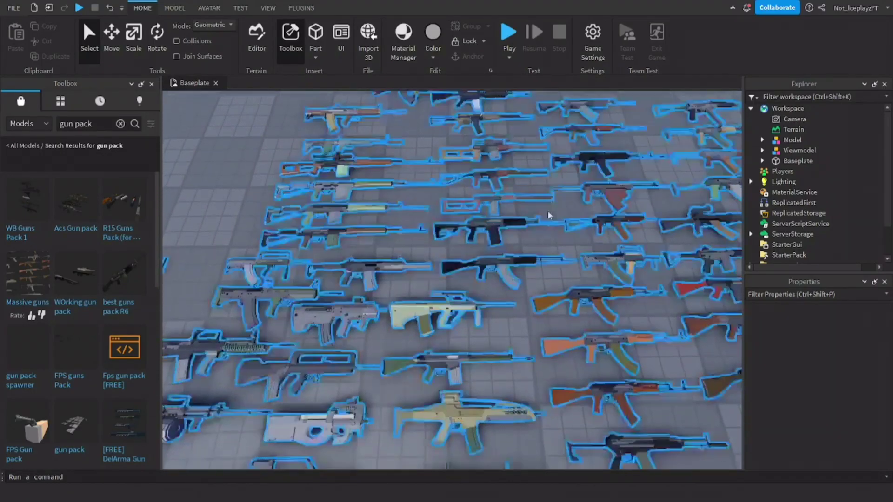
key("d")
key("d")
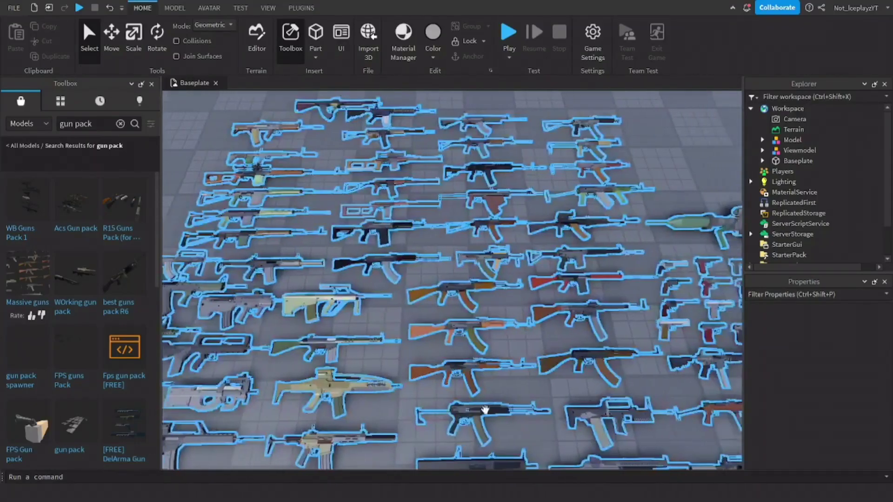
key("d")
key("d")
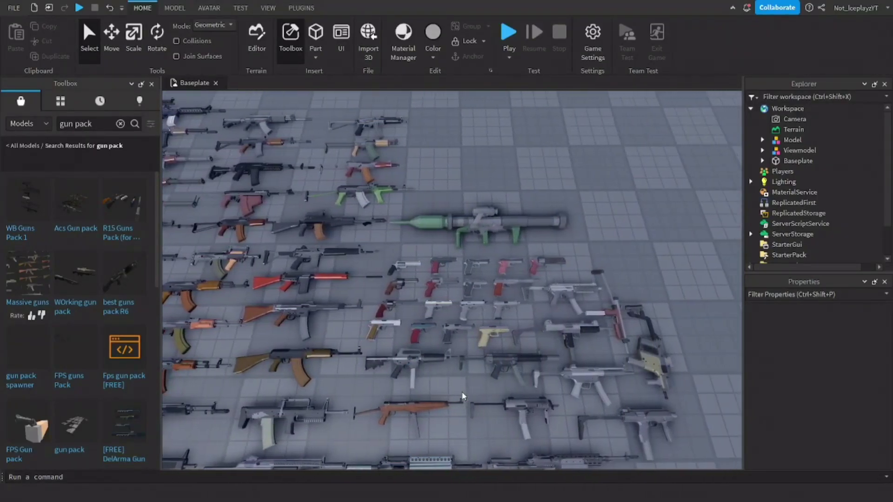
key("q")
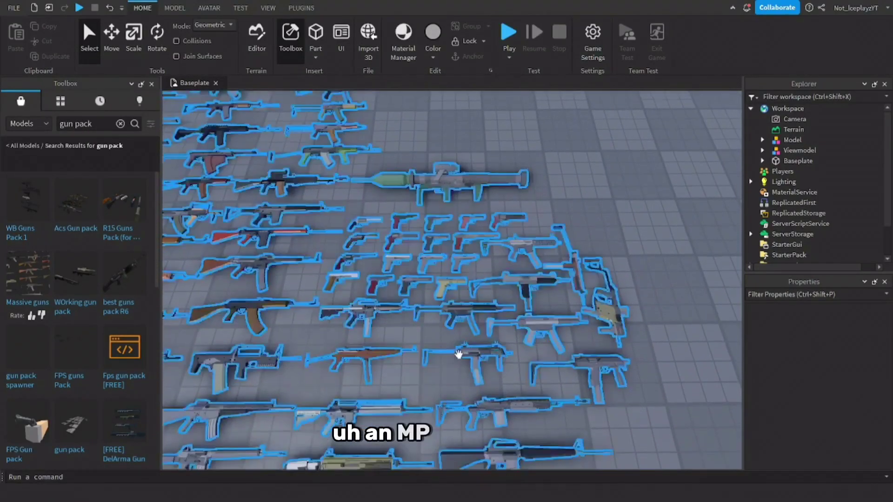
Ungroup the gun pack model and copy the MP7 from it
scroll(467, 358, "up", 2)
left_click(478, 361)
key("ctrl+u")
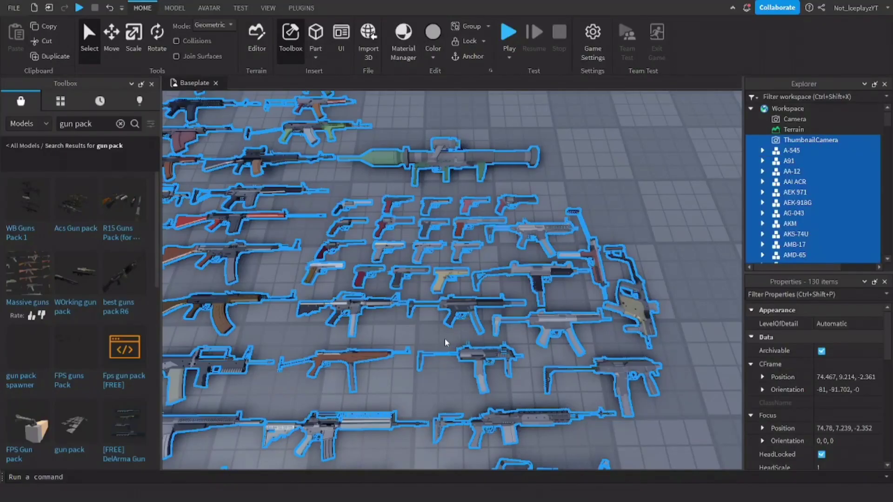
left_click(478, 361)
key("ctrl+c")
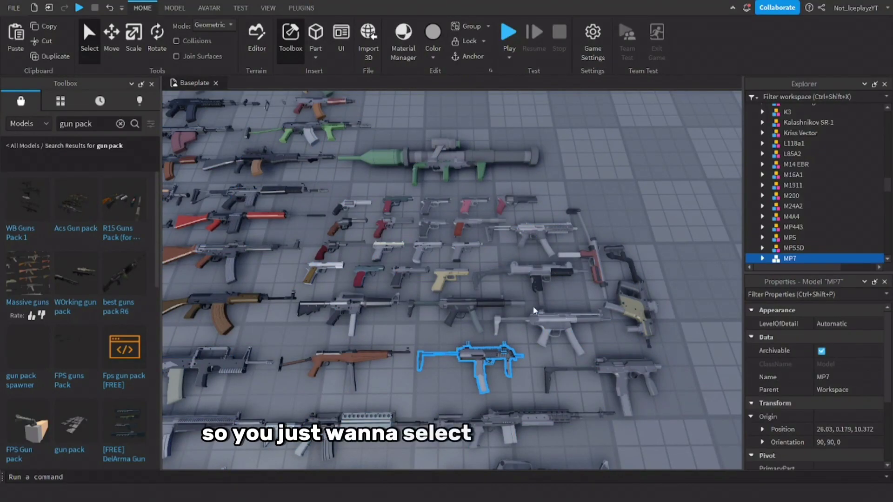
Delete all of the pack's guns from the workspace and paste the copied MP7 back in
key("s")
scroll(527, 380, "down", 2)
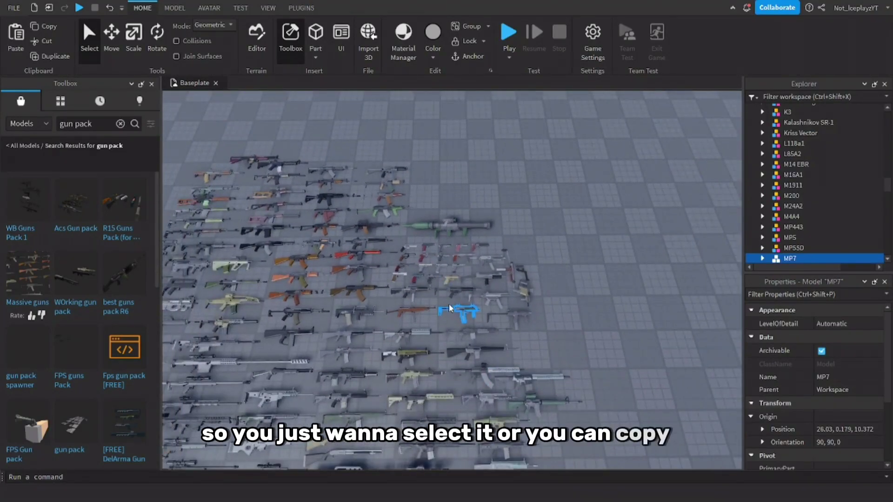
scroll(449, 304, "down", 3)
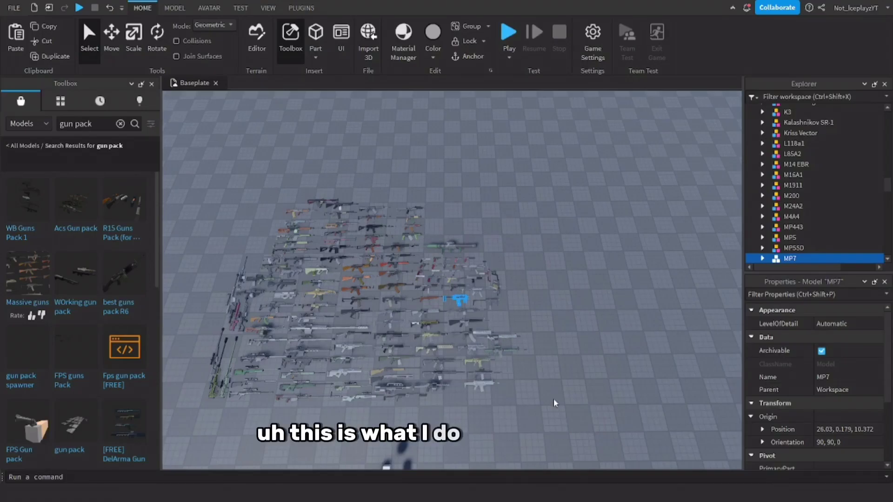
left_click_drag(582, 419, 159, 153)
key("Delete")
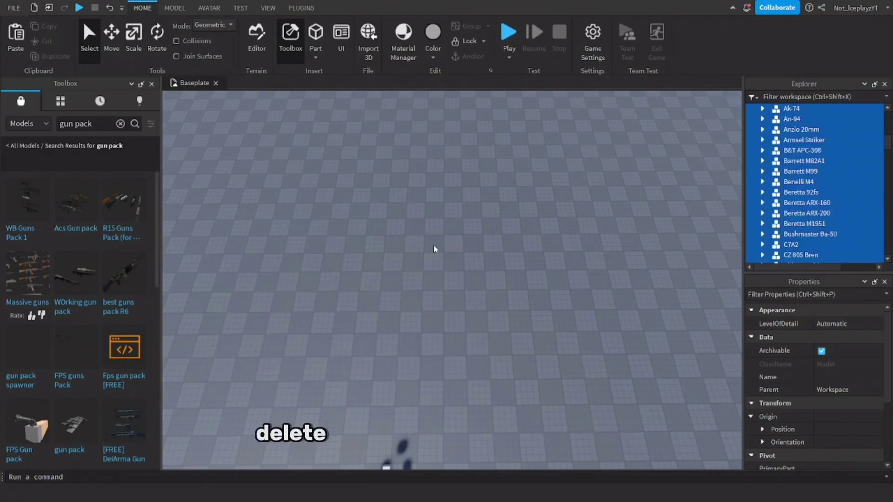
key("ctrl+v")
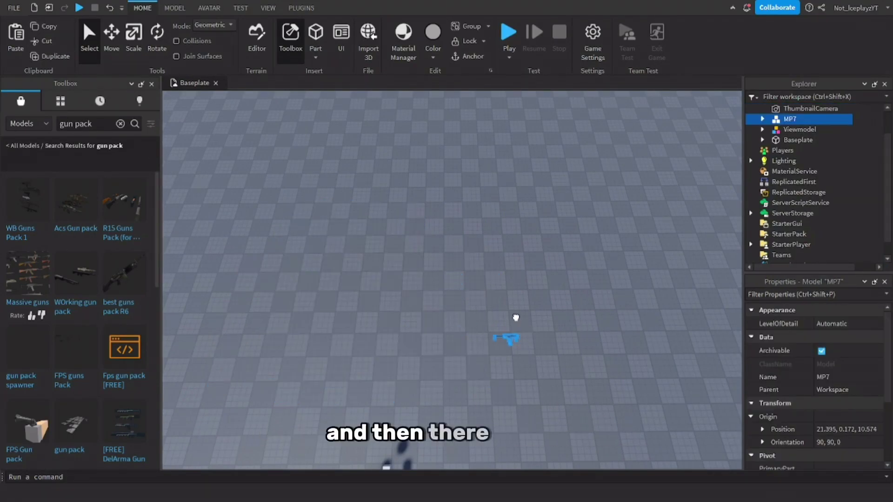